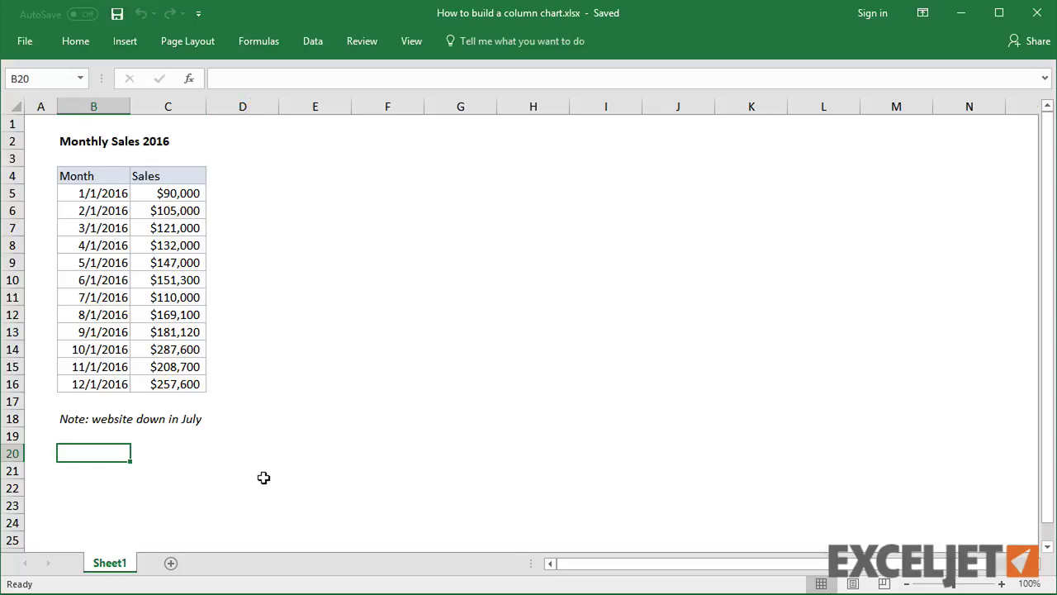
# Step: Insert a 2-D clustered column chart from the monthly 2016 Month and Sales data
pyautogui.click(195, 261)
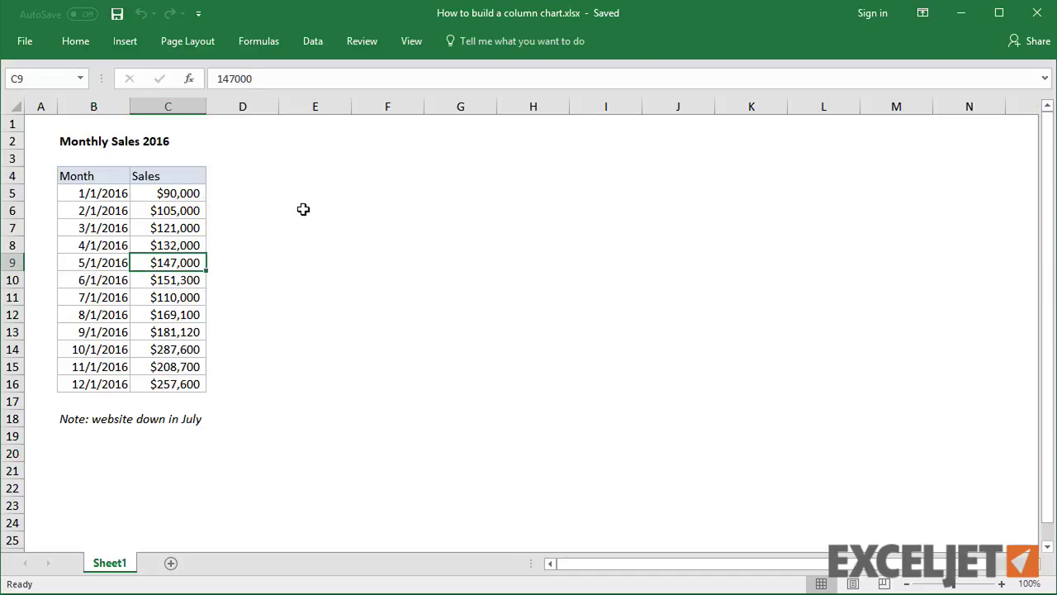
pyautogui.click(124, 41)
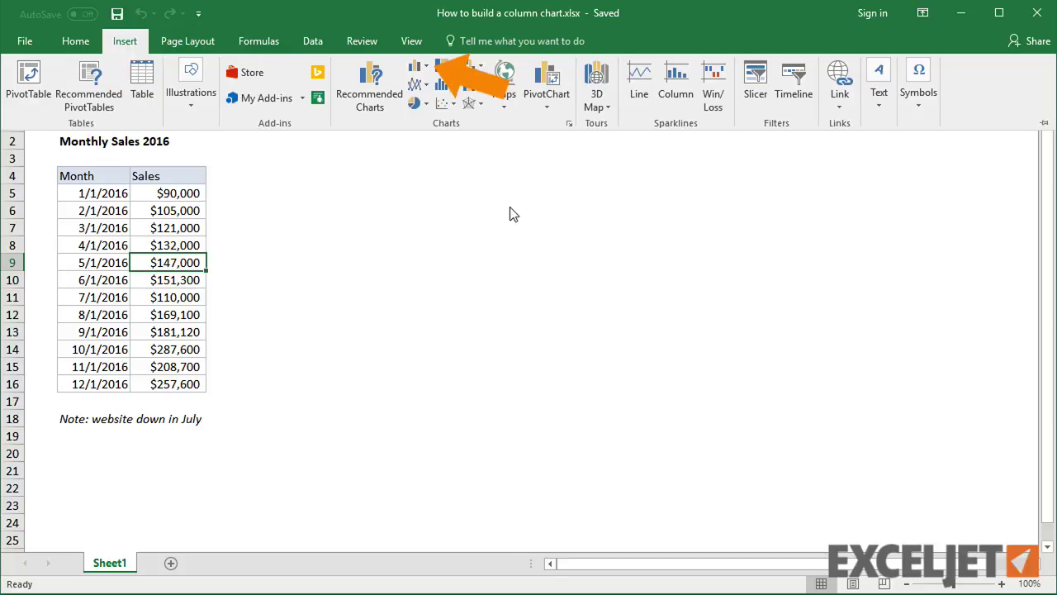
pyautogui.click(427, 73)
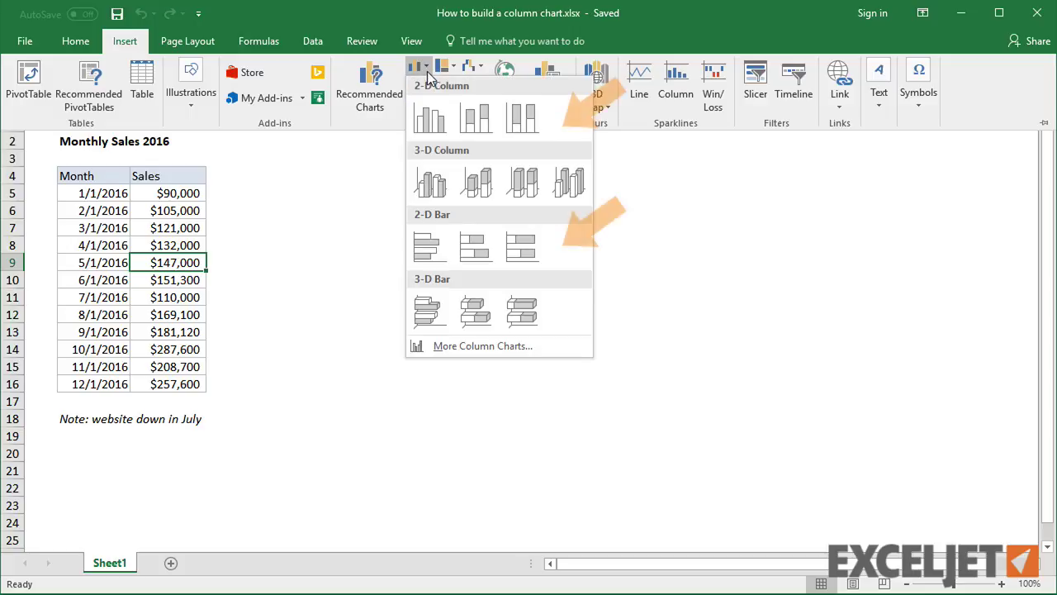
pyautogui.click(429, 116)
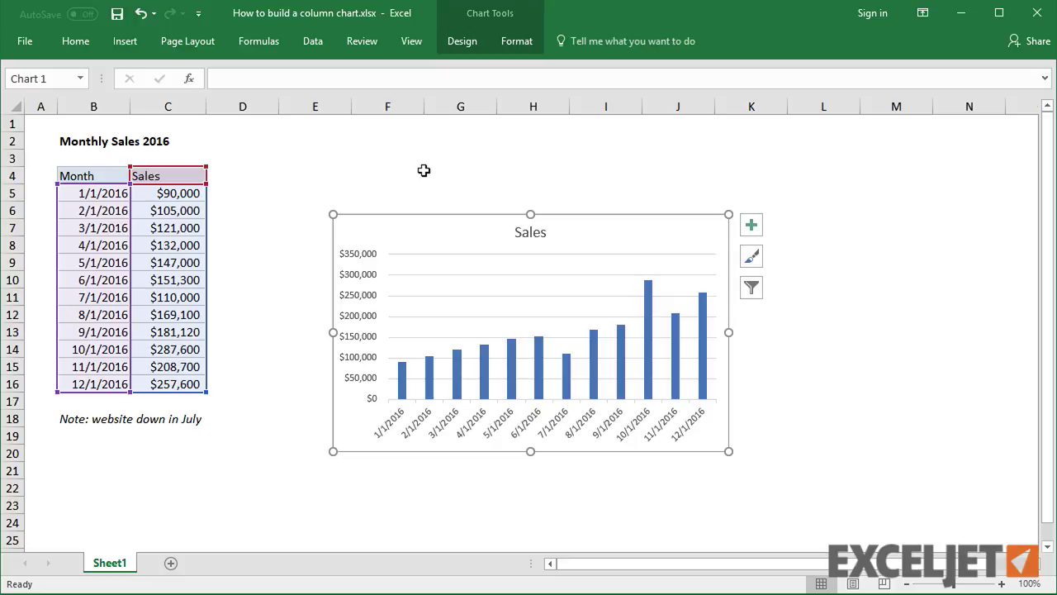
# Step: Retitle the chart 'Monthly Sales'
pyautogui.click(521, 231)
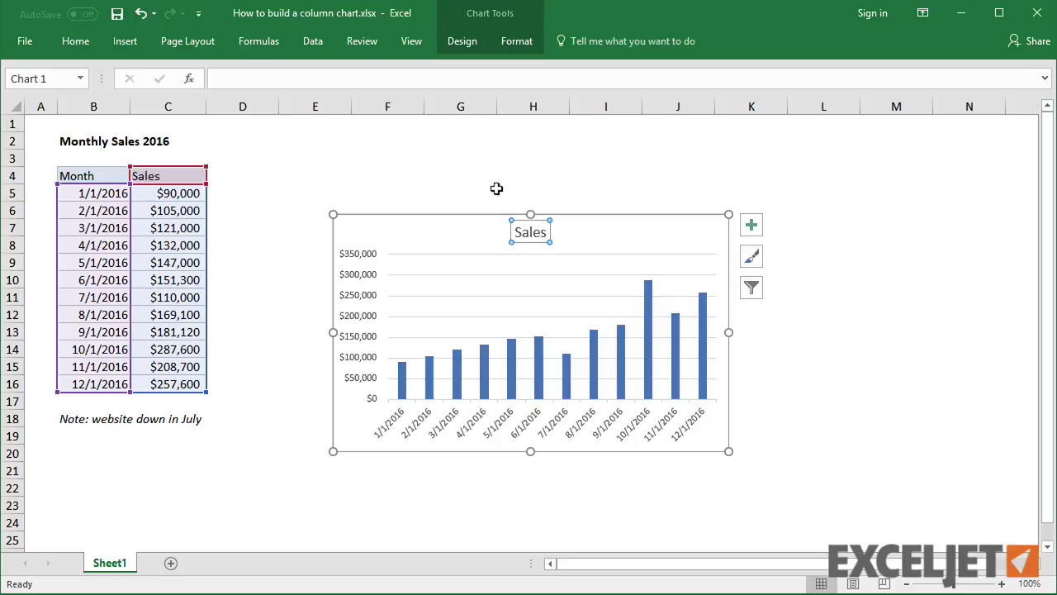
pyautogui.write('Monthly')
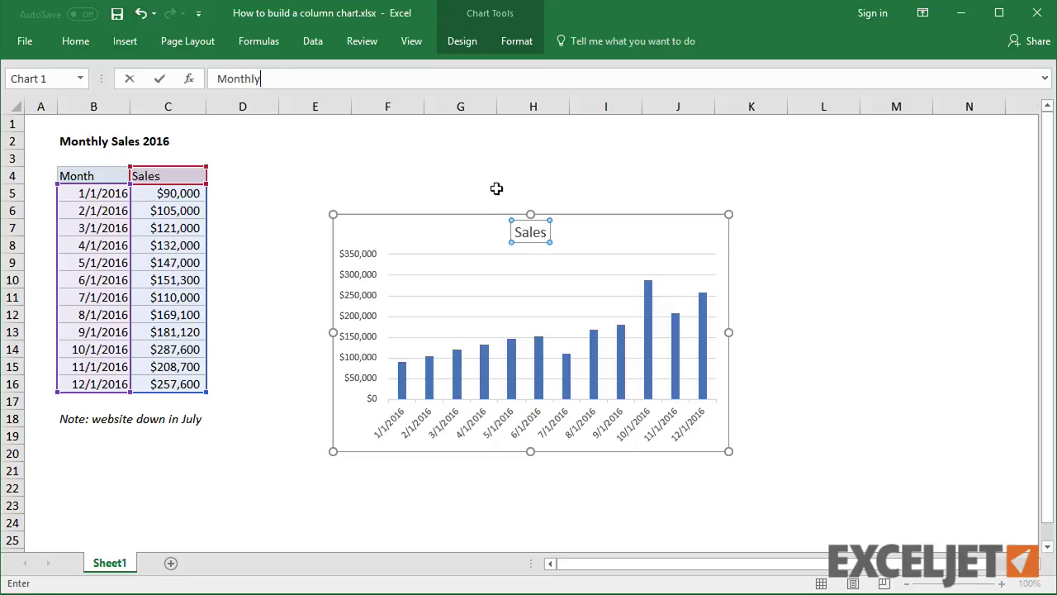
pyautogui.write(' Sales')
pyautogui.press('Return')
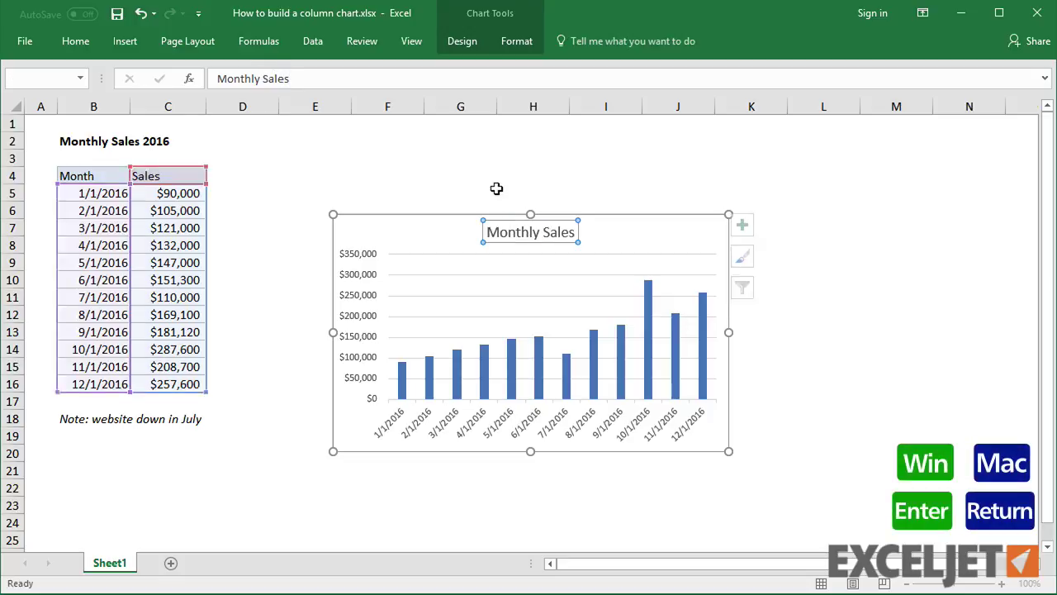
# Step: Move the chart up and left beside the table and widen it to the right
pyautogui.click(444, 226)
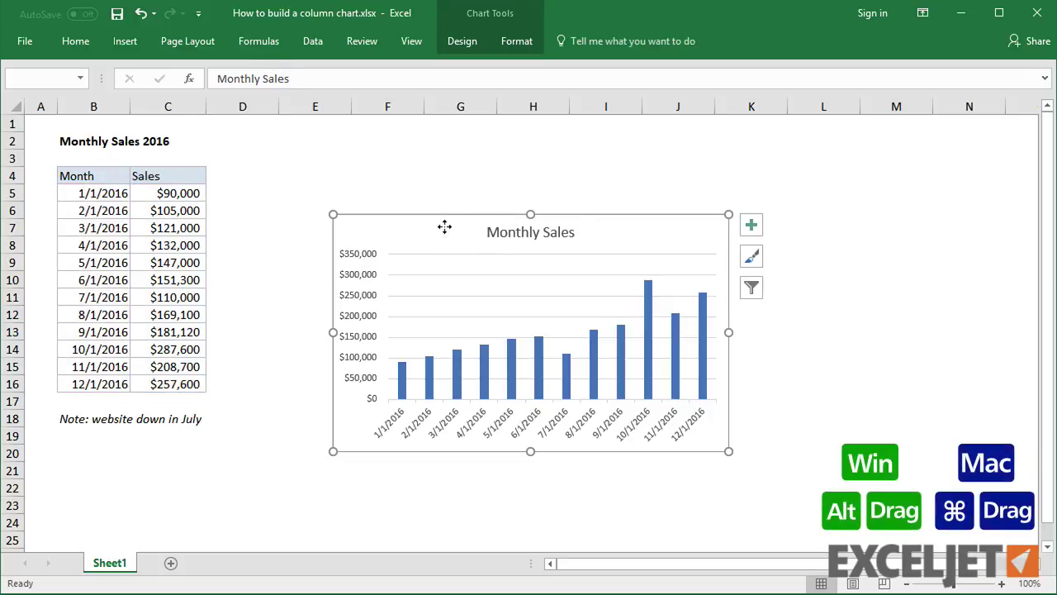
pyautogui.moveTo(444, 226); pyautogui.dragTo(387, 180)
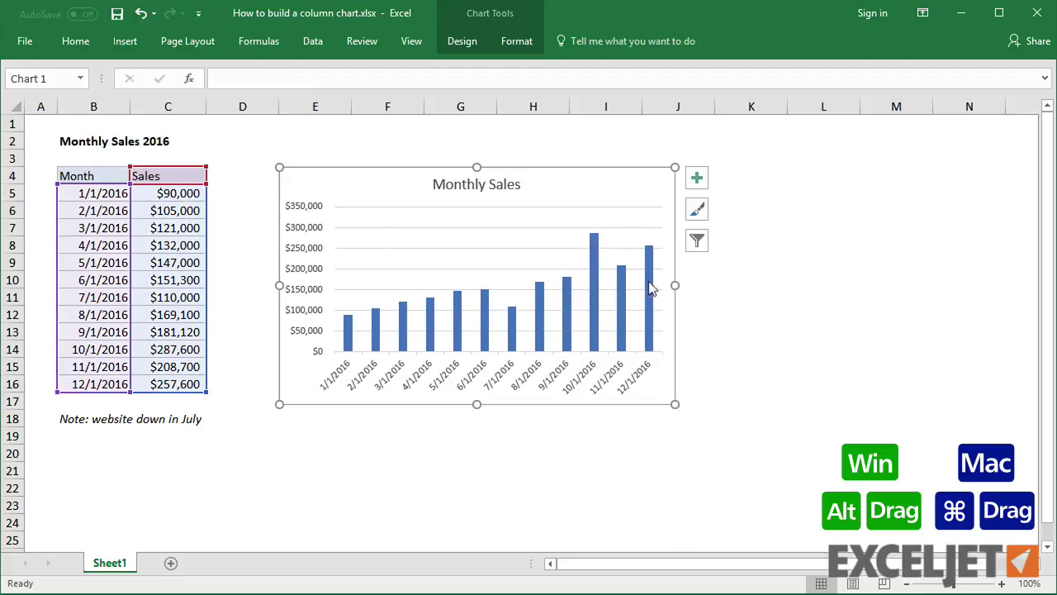
pyautogui.moveTo(675, 285); pyautogui.dragTo(707, 287)
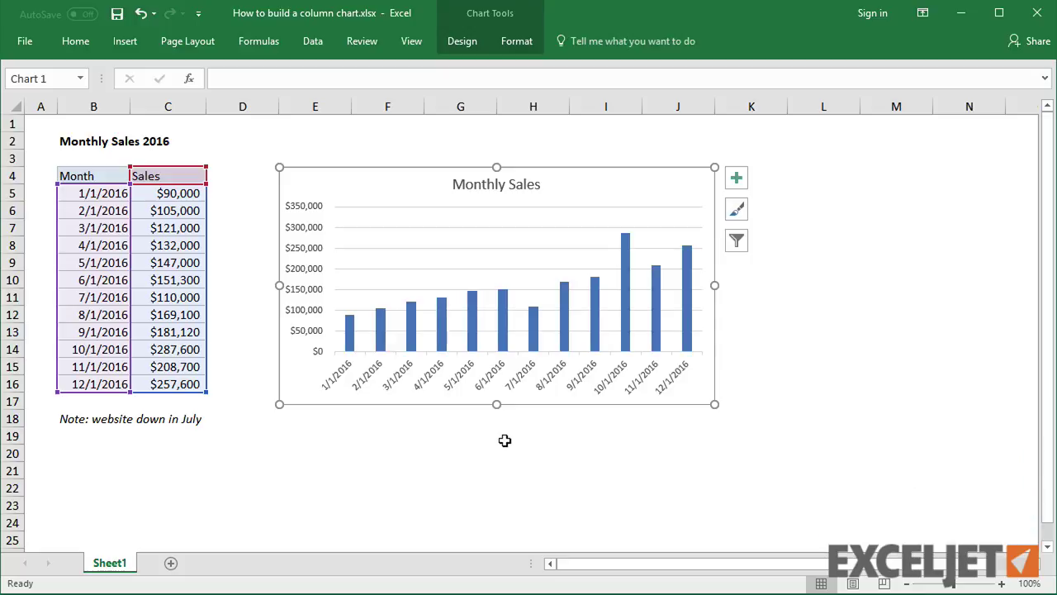
# Step: Set the sales series gap width to 60% so the columns are much wider
pyautogui.doubleClick(535, 325)
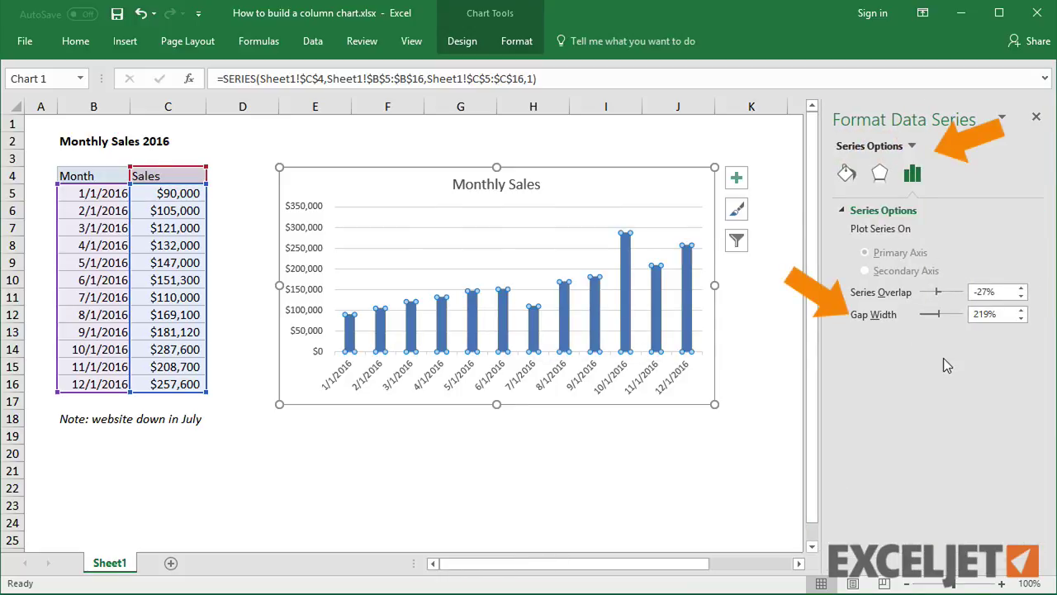
pyautogui.click(1002, 315)
pyautogui.write('60')
pyautogui.press('Return')
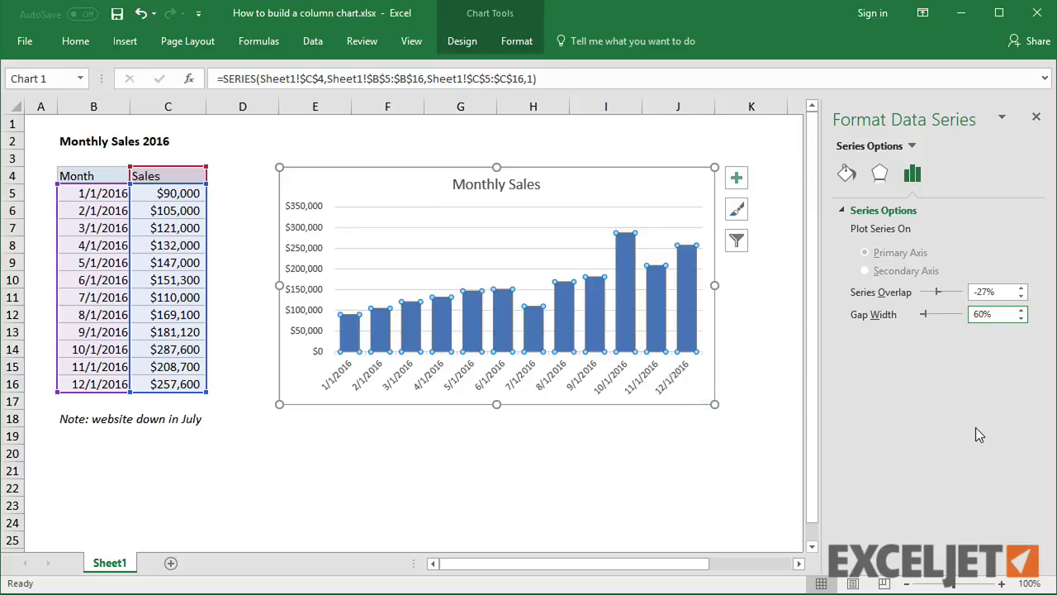
pyautogui.click(673, 384)
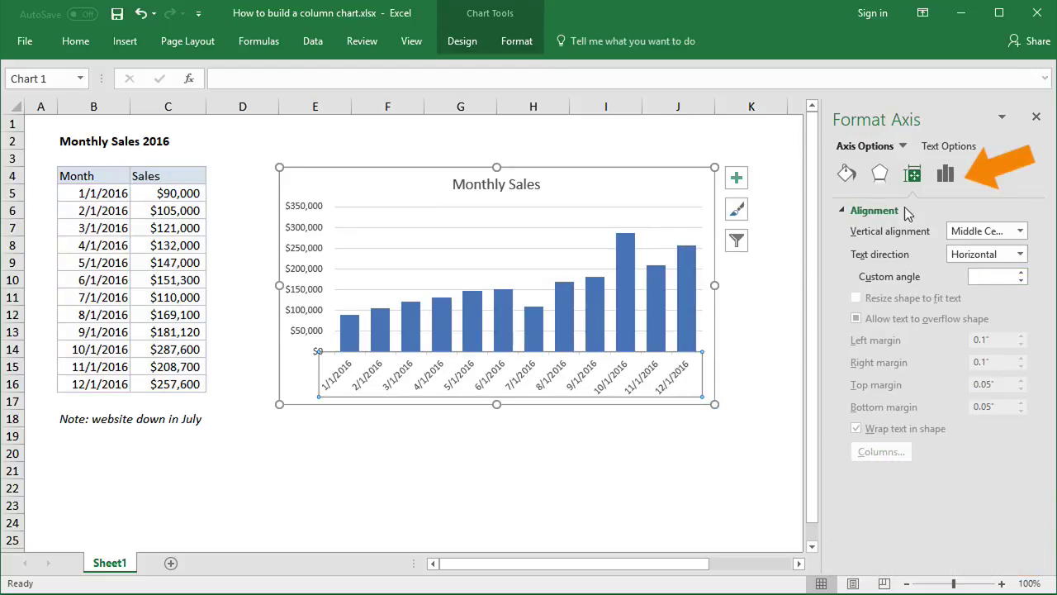
# Step: Replace the horizontal axis format code m/d/yyyy with mmm to show Jan through Dec
pyautogui.click(945, 175)
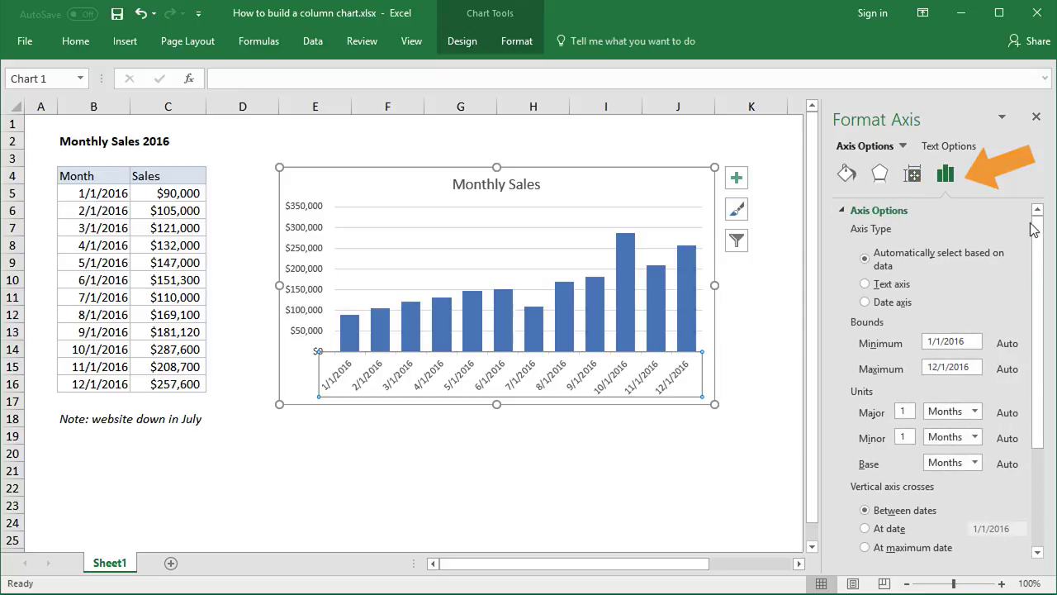
pyautogui.scroll(-1, 1039, 354)
pyautogui.scroll(-3, 1039, 354)
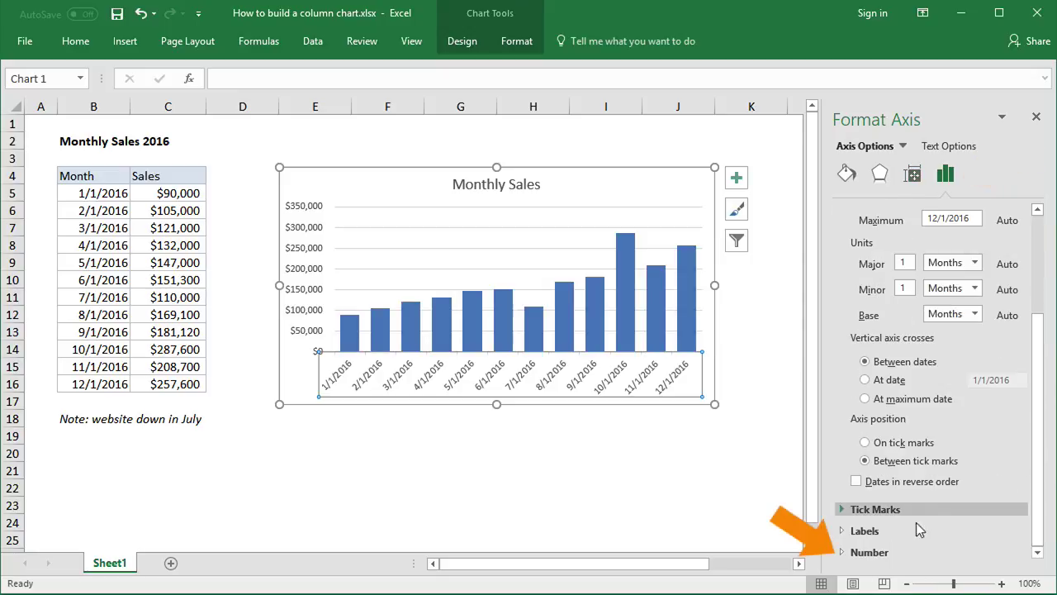
pyautogui.click(869, 553)
pyautogui.moveTo(1039, 449); pyautogui.dragTo(1045, 549)
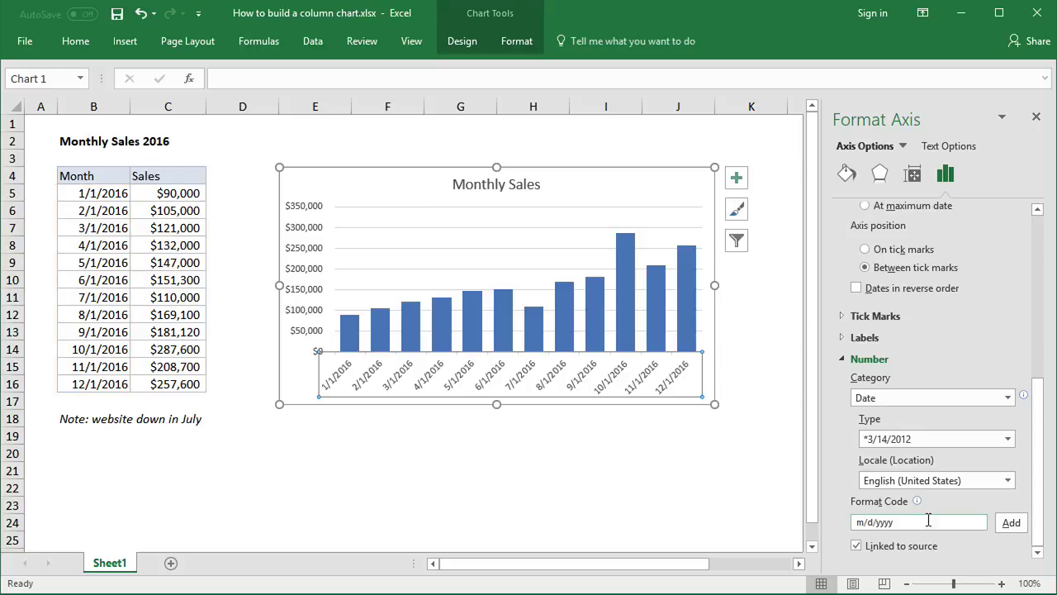
pyautogui.moveTo(916, 517); pyautogui.dragTo(842, 518)
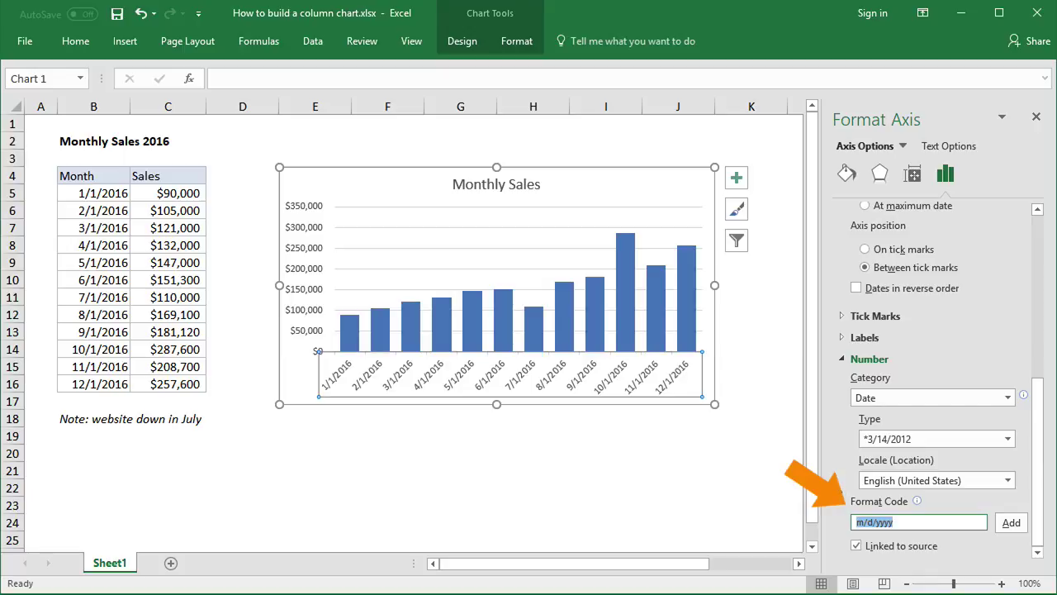
pyautogui.write('mmm')
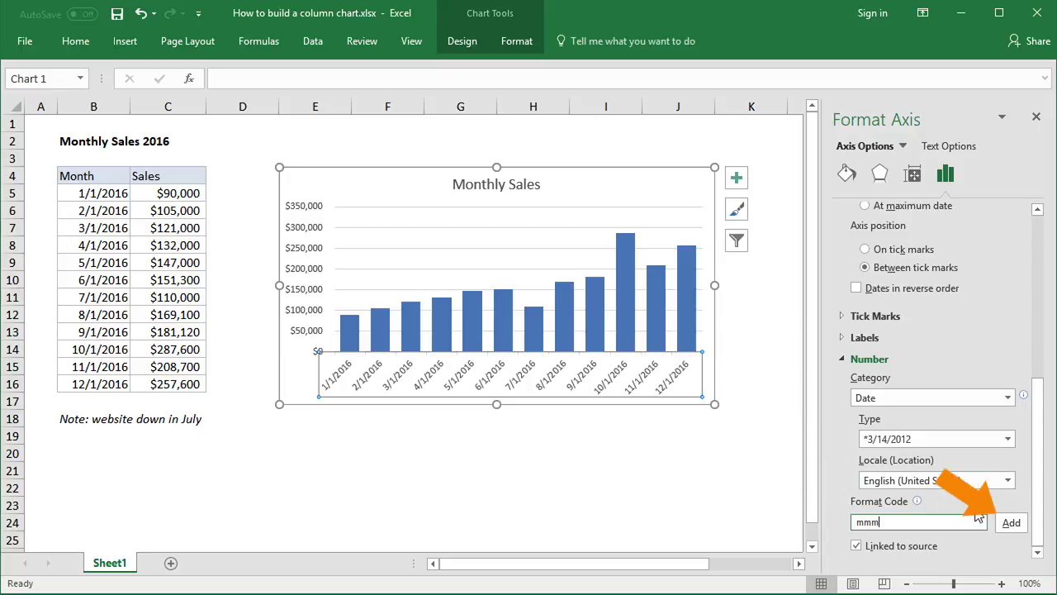
pyautogui.click(1011, 523)
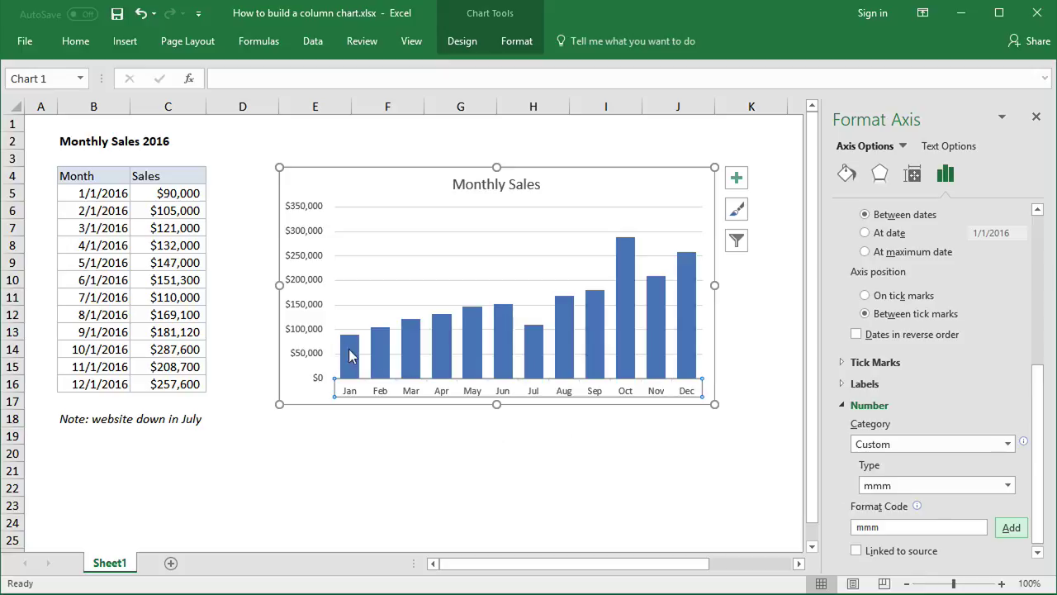
pyautogui.click(318, 334)
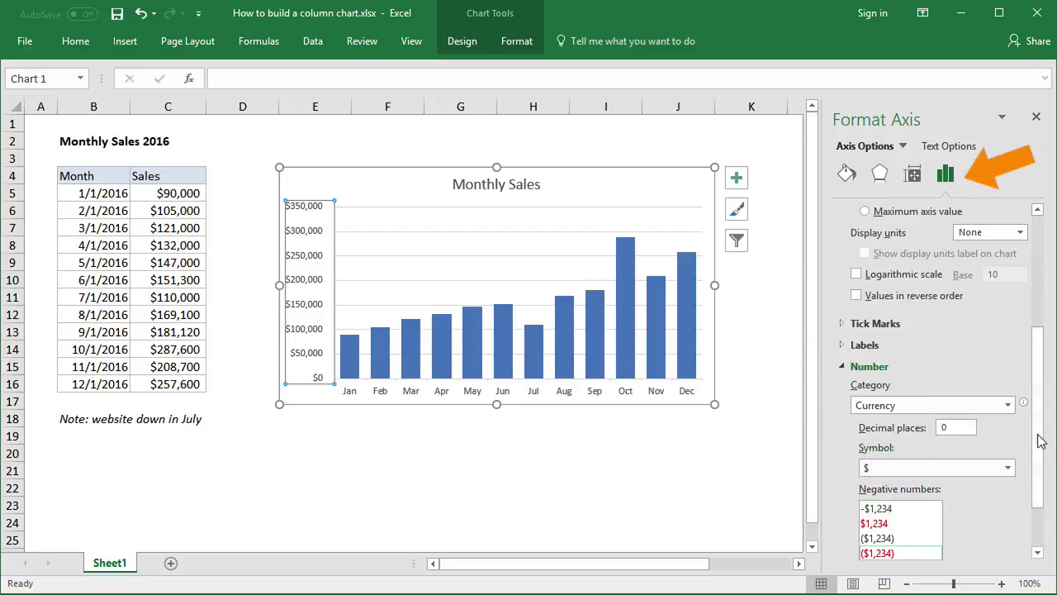
# Step: Replace the vertical axis currency format code with 0,"K" to show values in thousands
pyautogui.moveTo(1039, 467); pyautogui.dragTo(1040, 512)
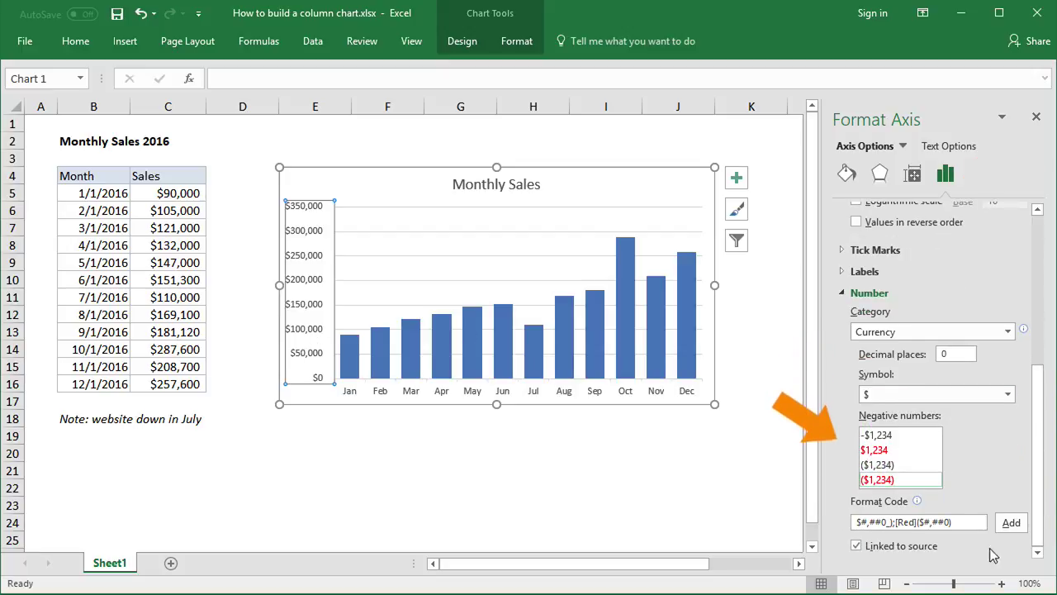
pyautogui.click(961, 522)
pyautogui.moveTo(961, 522); pyautogui.dragTo(845, 521)
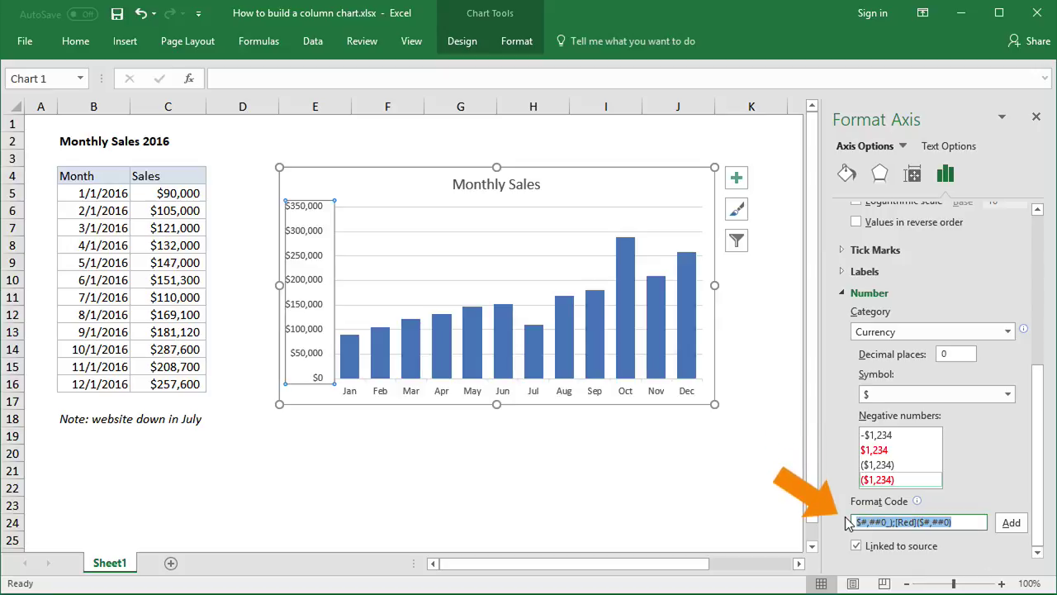
pyautogui.write('0,"')
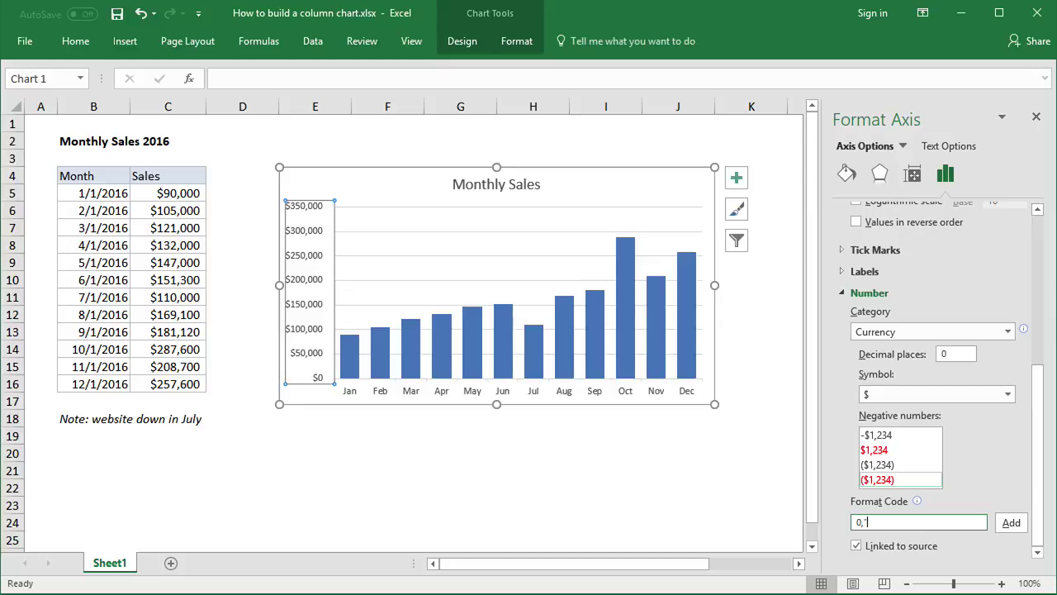
pyautogui.write('K"')
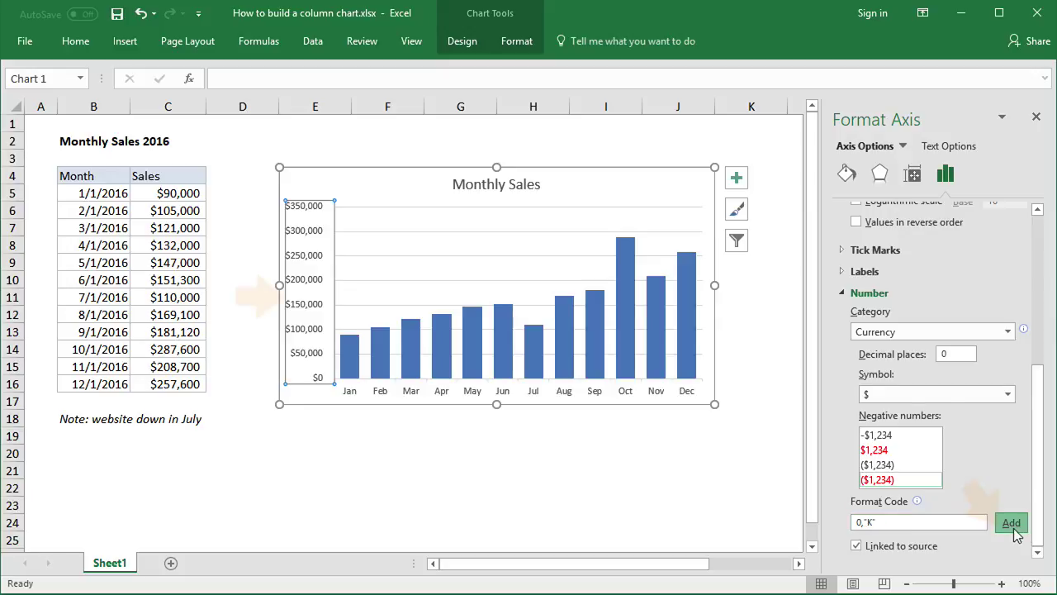
pyautogui.click(1011, 522)
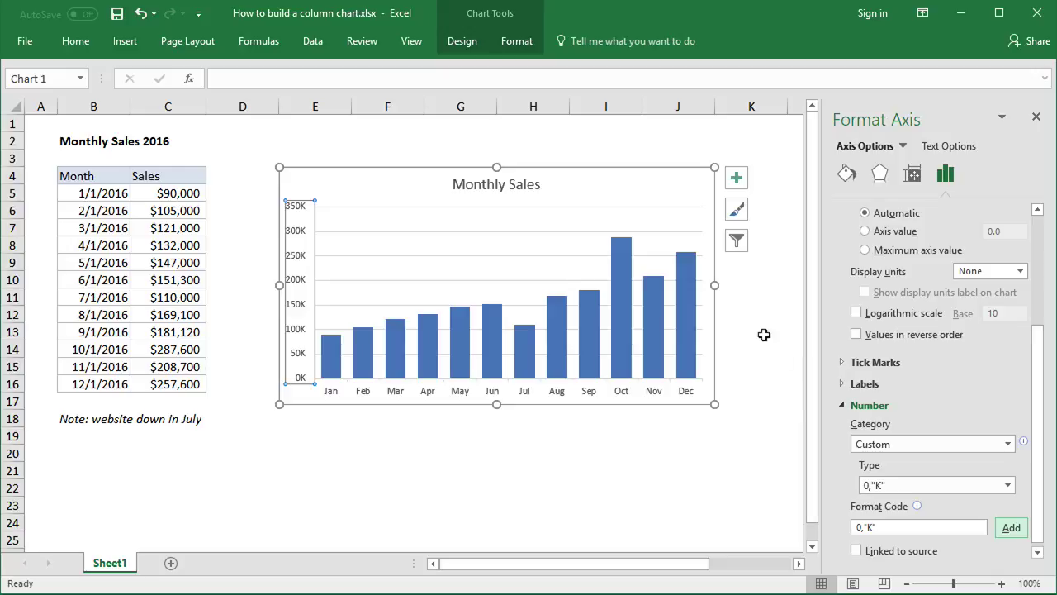
# Step: Turn off the Primary Vertical axis and the gridlines in Chart Elements
pyautogui.click(745, 189)
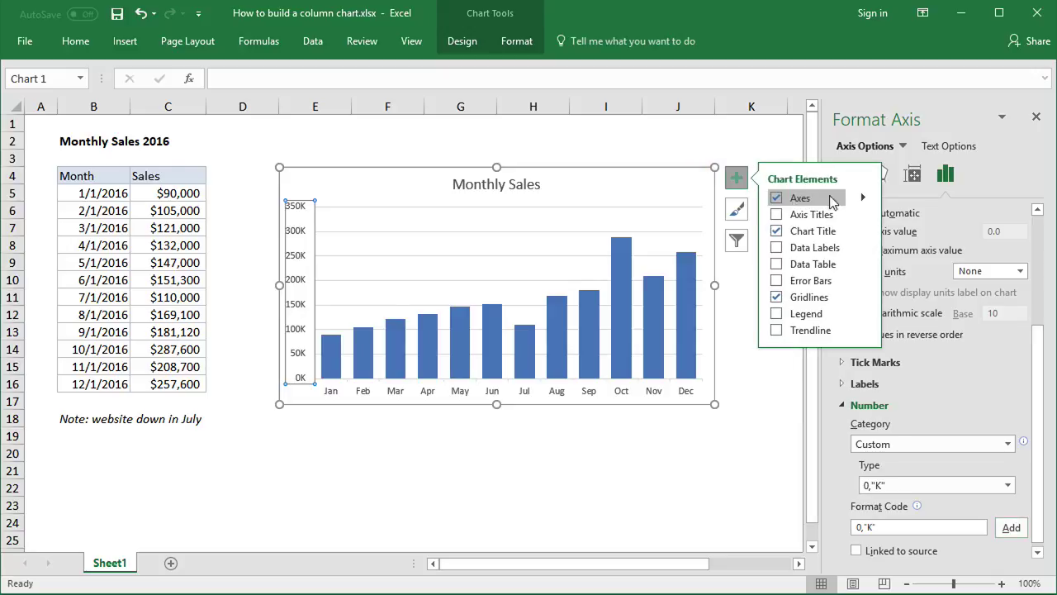
pyautogui.click(863, 197)
pyautogui.click(898, 218)
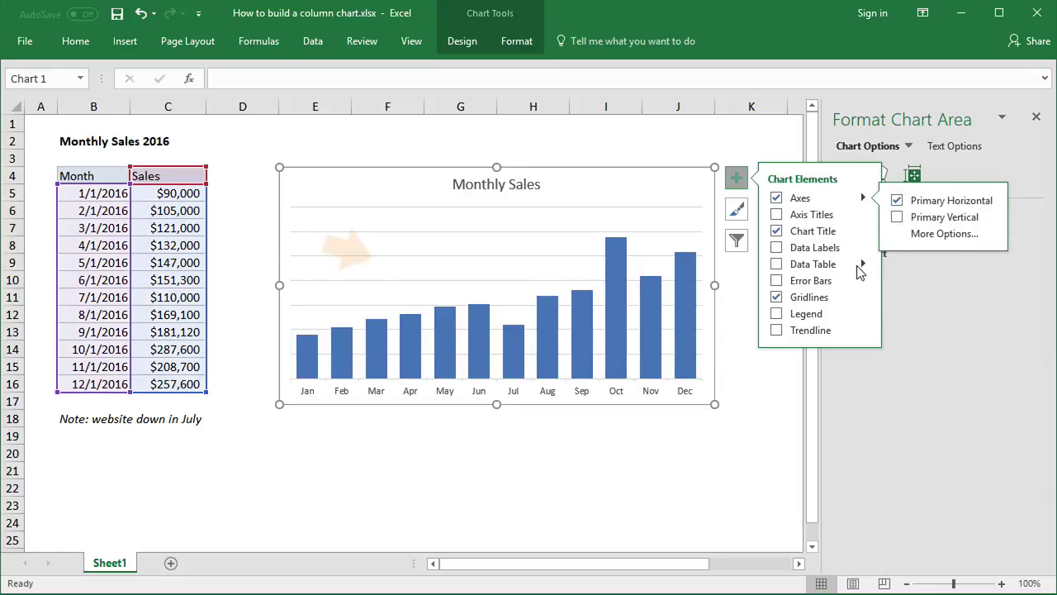
pyautogui.click(776, 297)
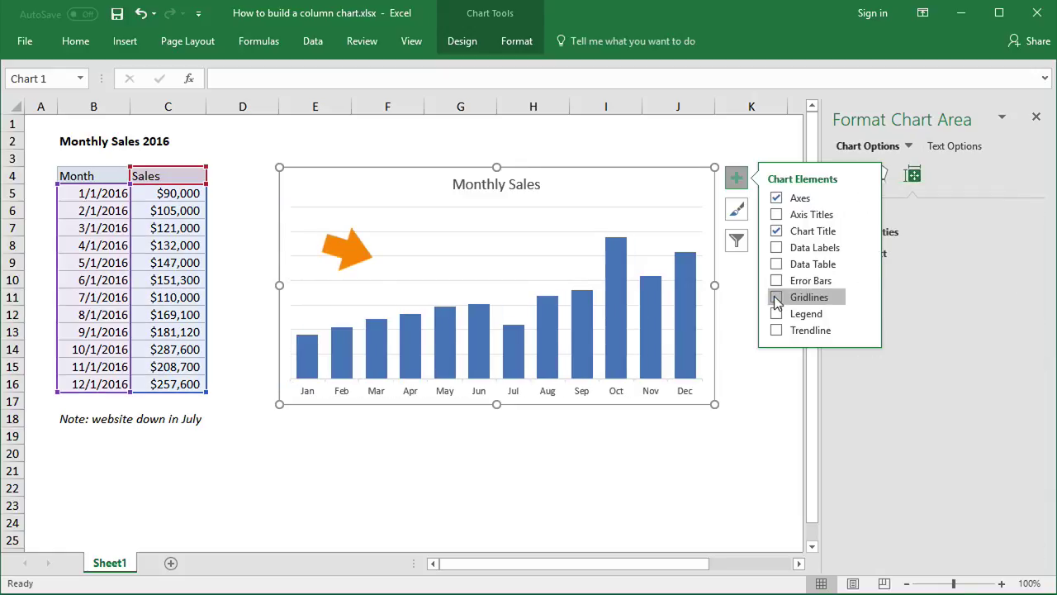
pyautogui.click(744, 185)
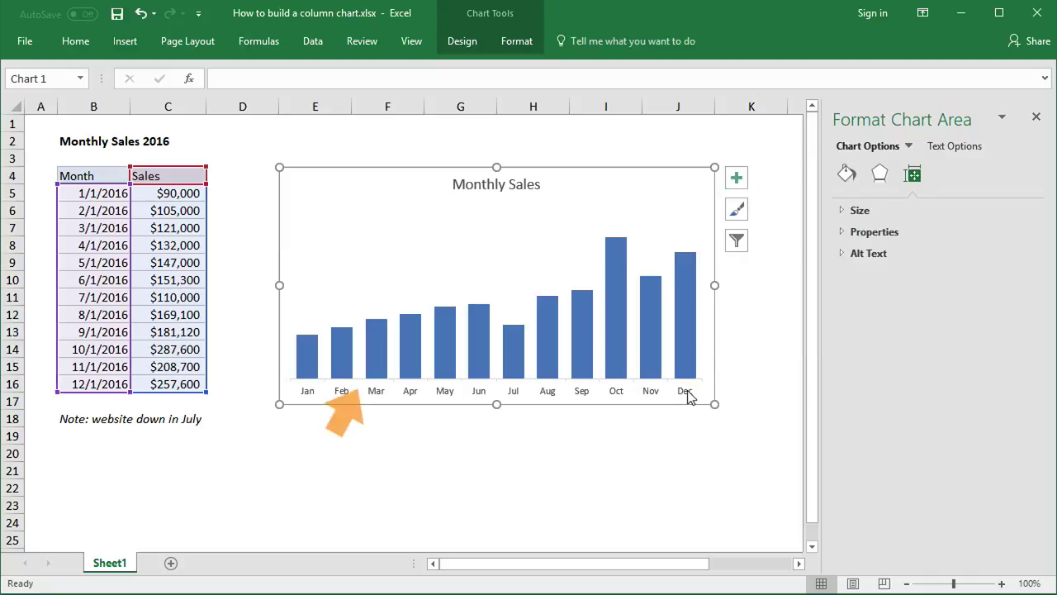
pyautogui.click(688, 396)
# Step: Set the month axis major tick marks to None
pyautogui.click(945, 173)
pyautogui.click(896, 232)
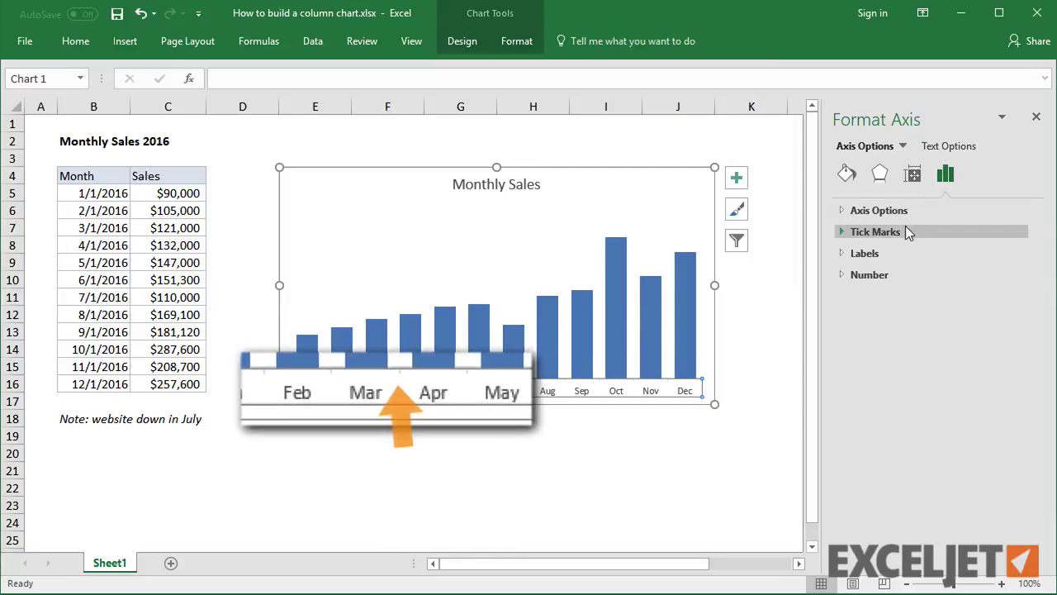
pyautogui.click(1018, 252)
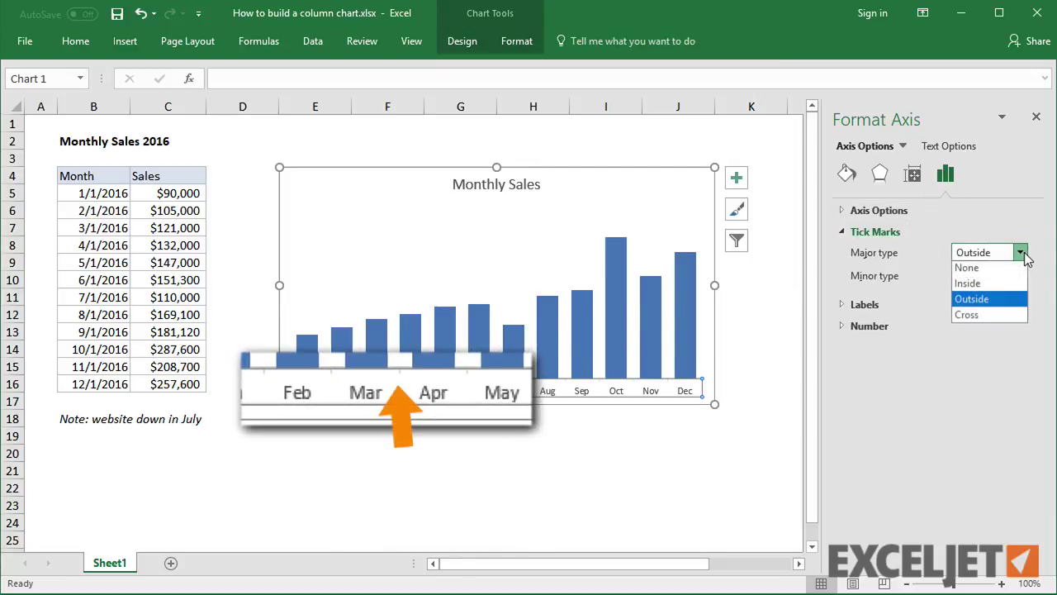
pyautogui.click(1008, 265)
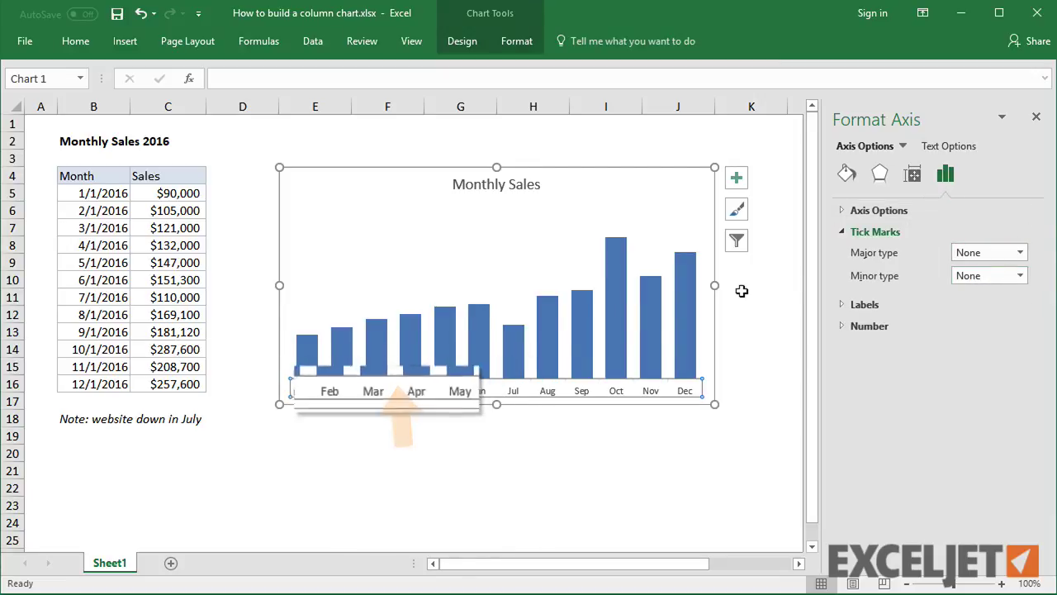
# Step: Add data labels showing each column's sales value
pyautogui.click(737, 178)
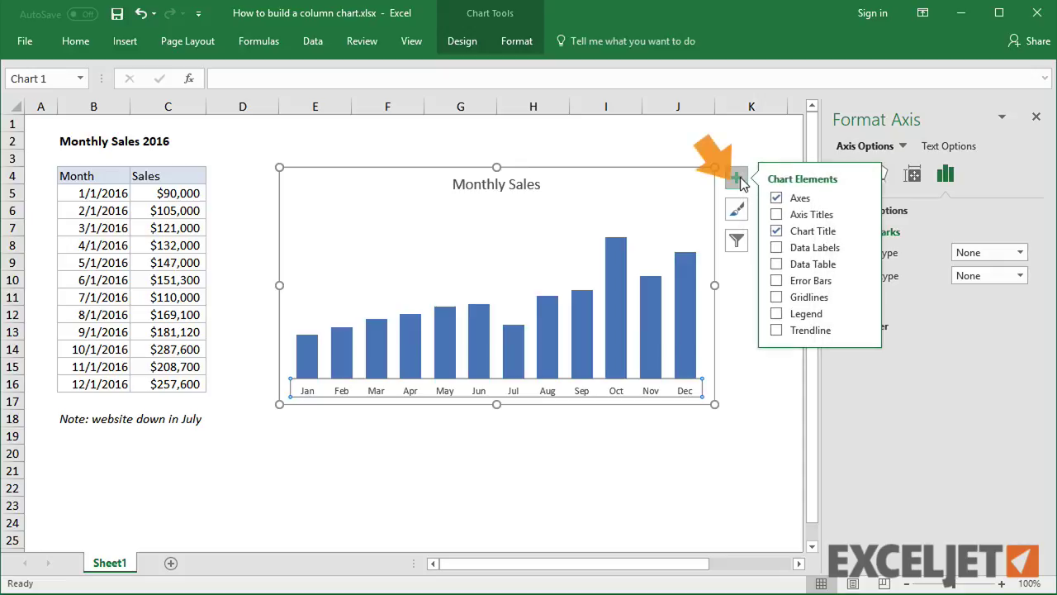
pyautogui.click(777, 249)
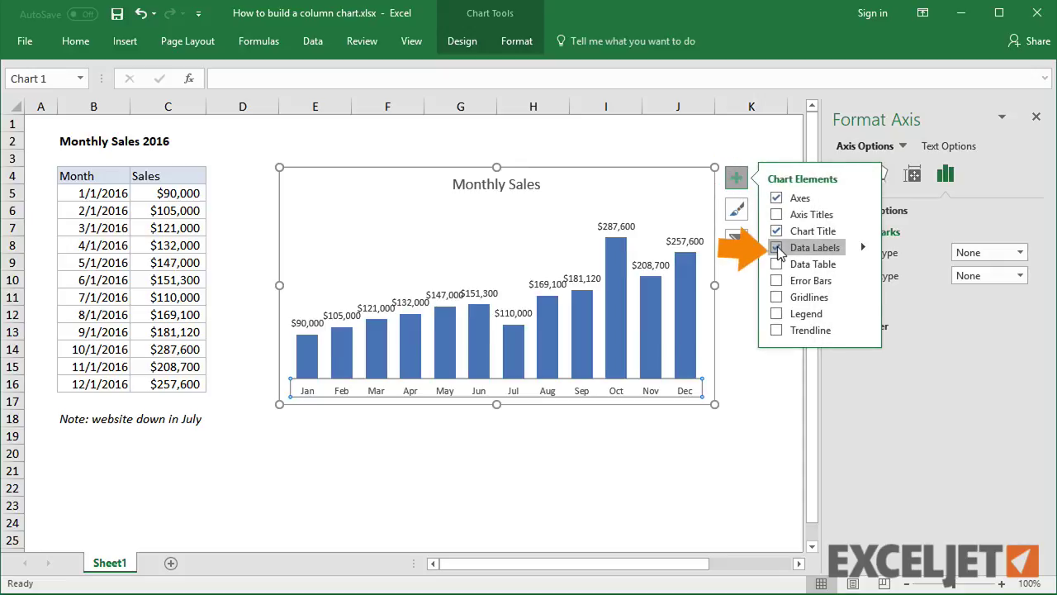
pyautogui.click(736, 179)
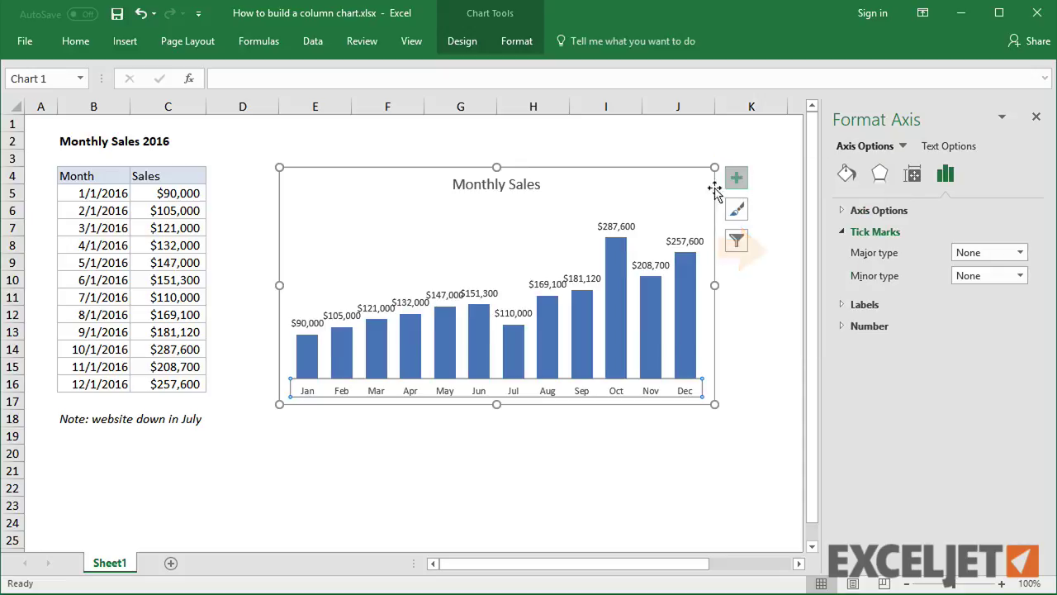
pyautogui.click(685, 241)
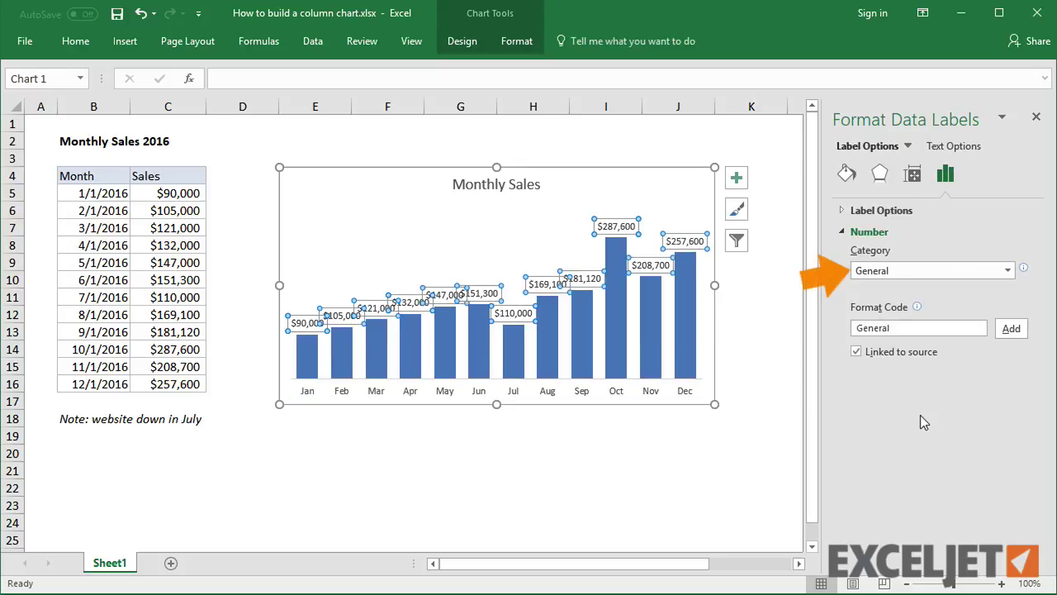
# Step: Give the data labels the Custom format 0,"K" so they read like 90K and 288K
pyautogui.click(1008, 271)
pyautogui.click(931, 461)
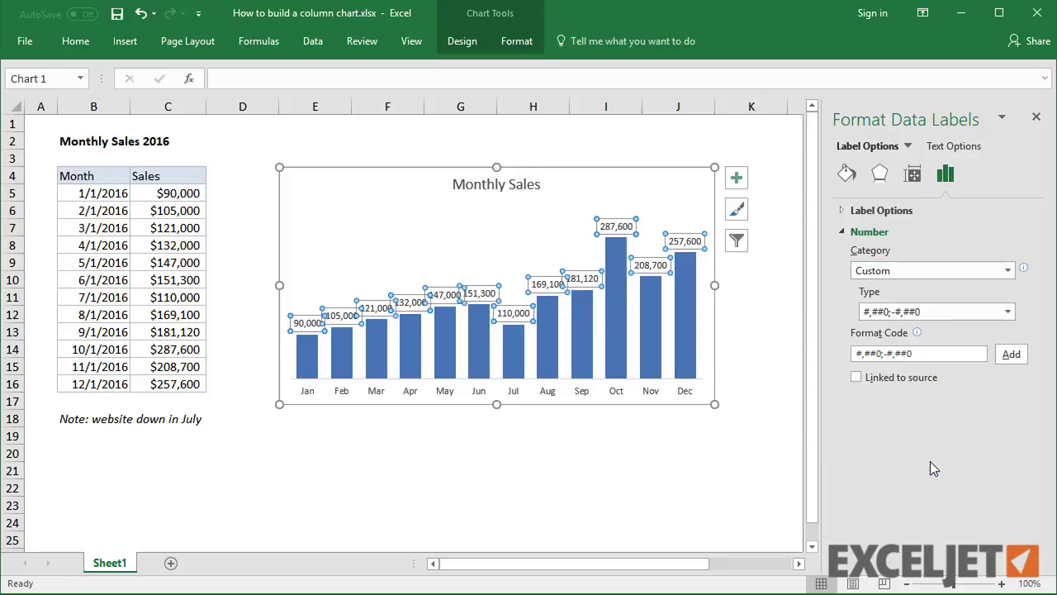
pyautogui.click(1008, 311)
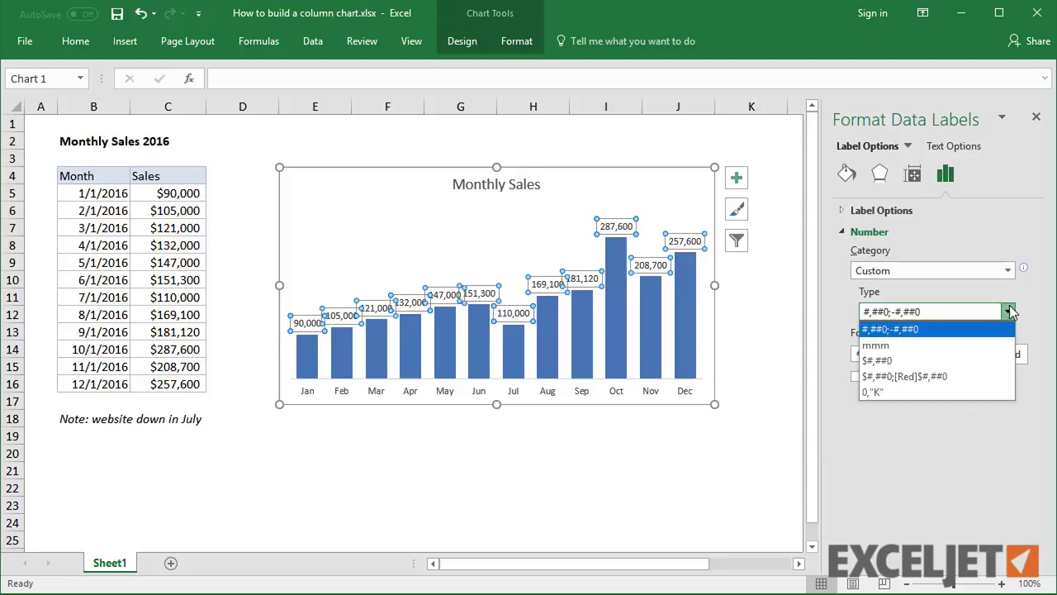
pyautogui.click(961, 392)
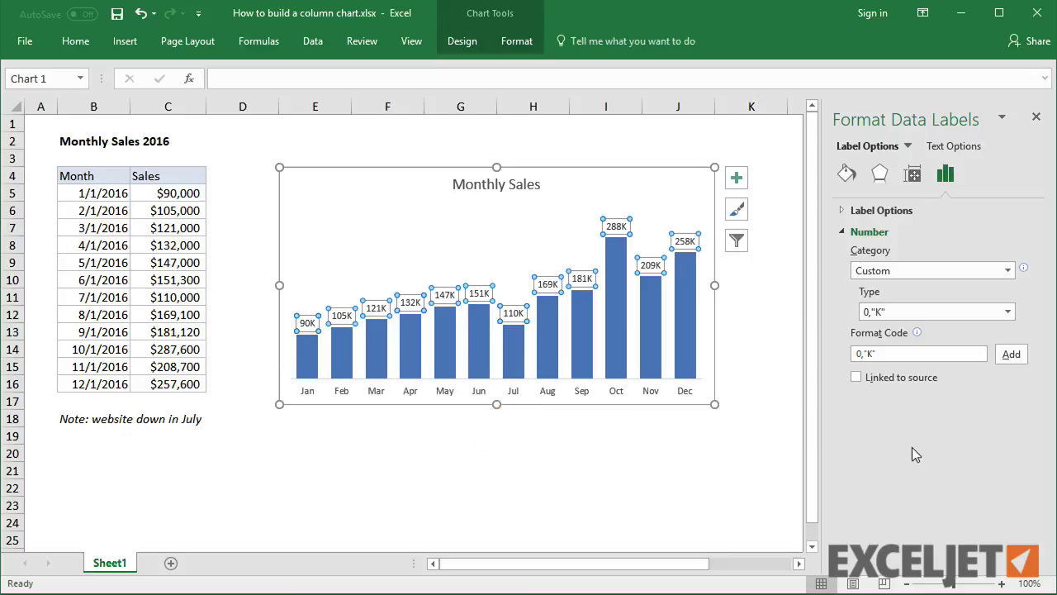
pyautogui.click(524, 439)
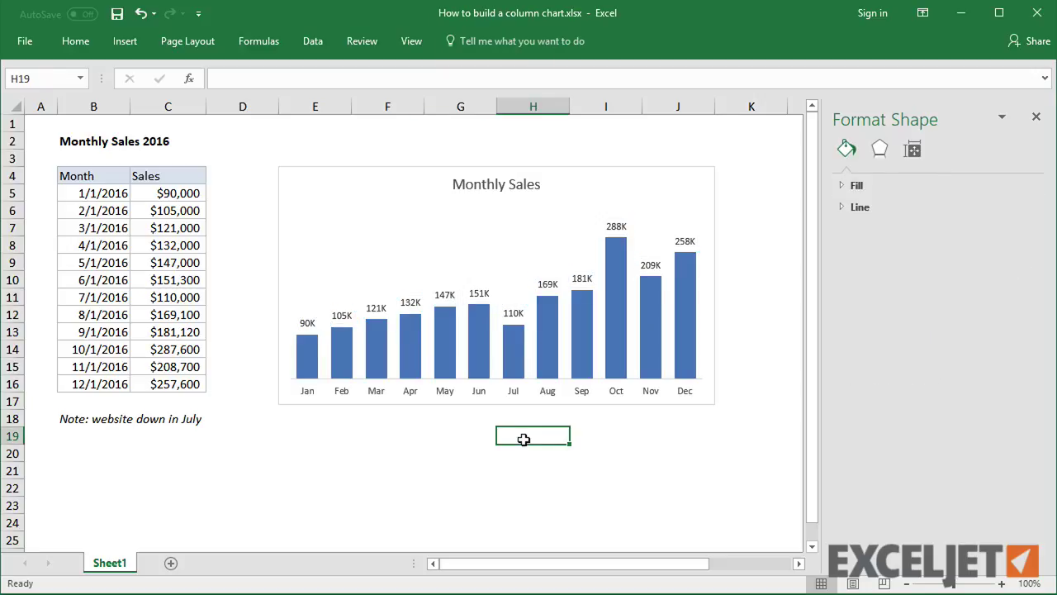
# Step: Select only the Jul column within the Sales series
pyautogui.click(515, 351)
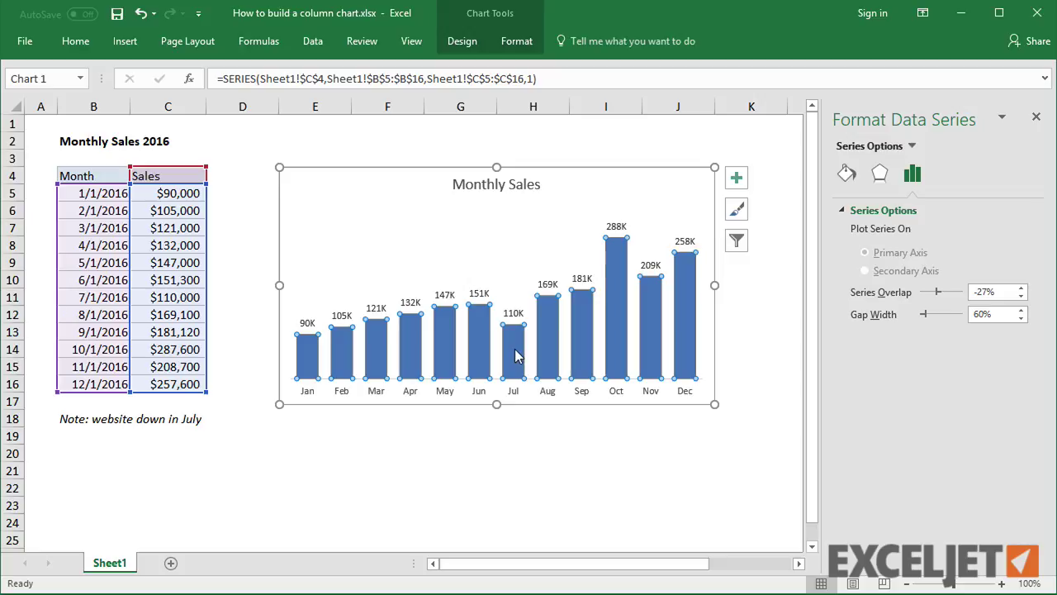
pyautogui.click(515, 353)
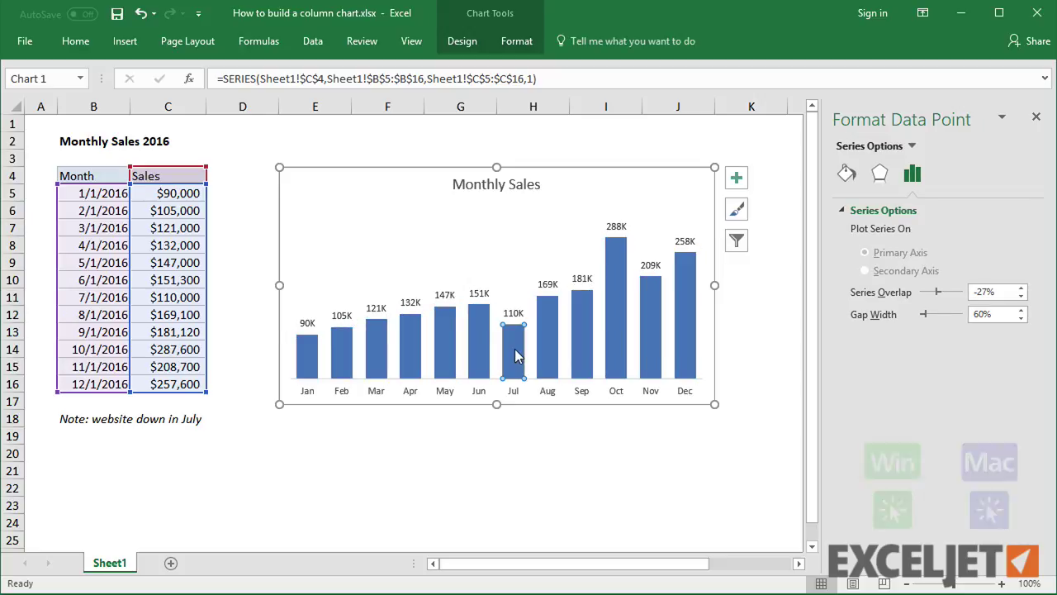